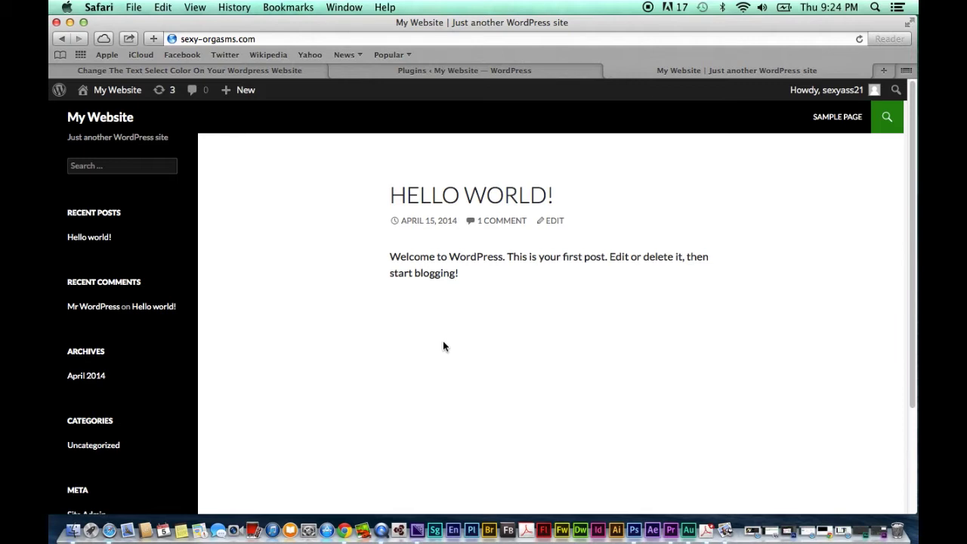
Select the post title and text to view the default green selection highlight.
left_click_drag(458, 275, 379, 181)
left_click(431, 366)
left_click_drag(411, 302, 389, 163)
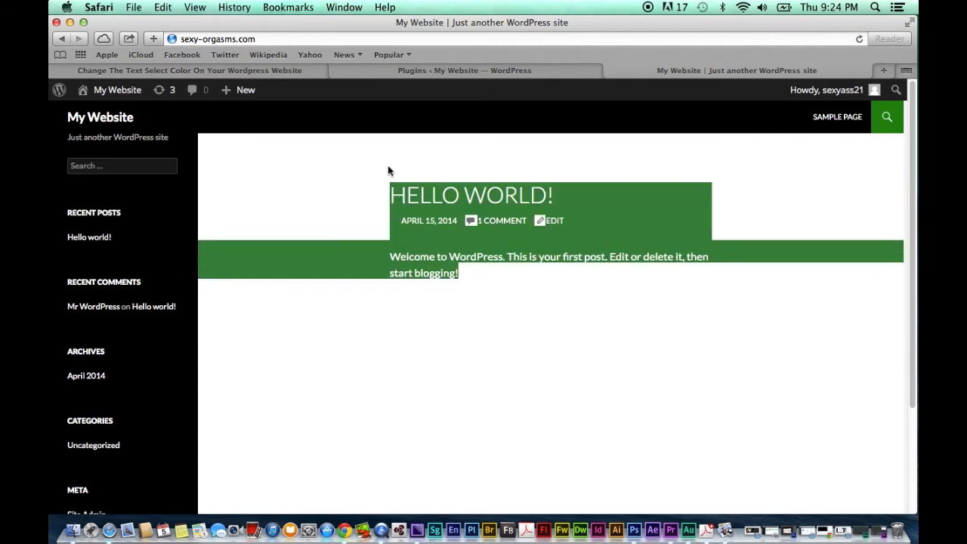
left_click(415, 301)
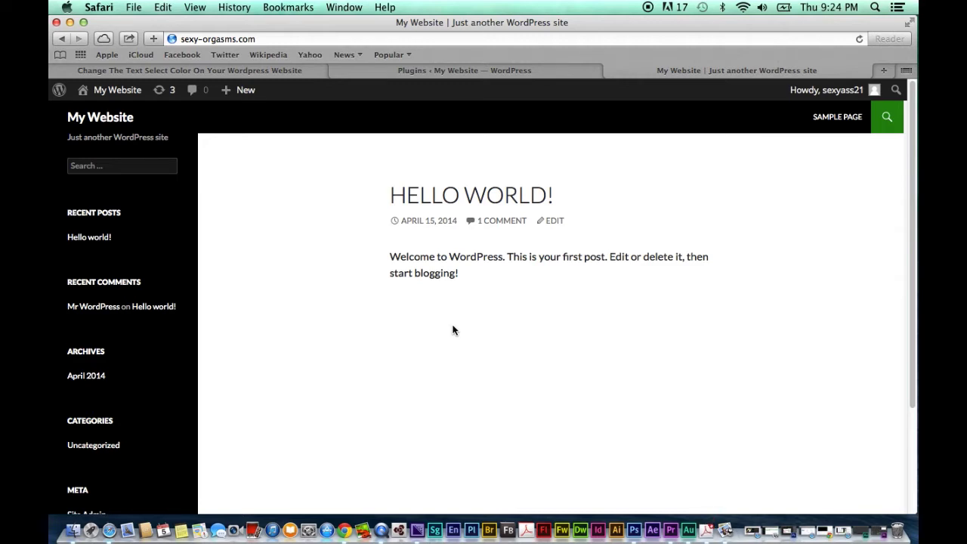
From the admin dashboard, go to Add New Plugins and search for 'cus' (custom CSS).
mouse_move(125, 100)
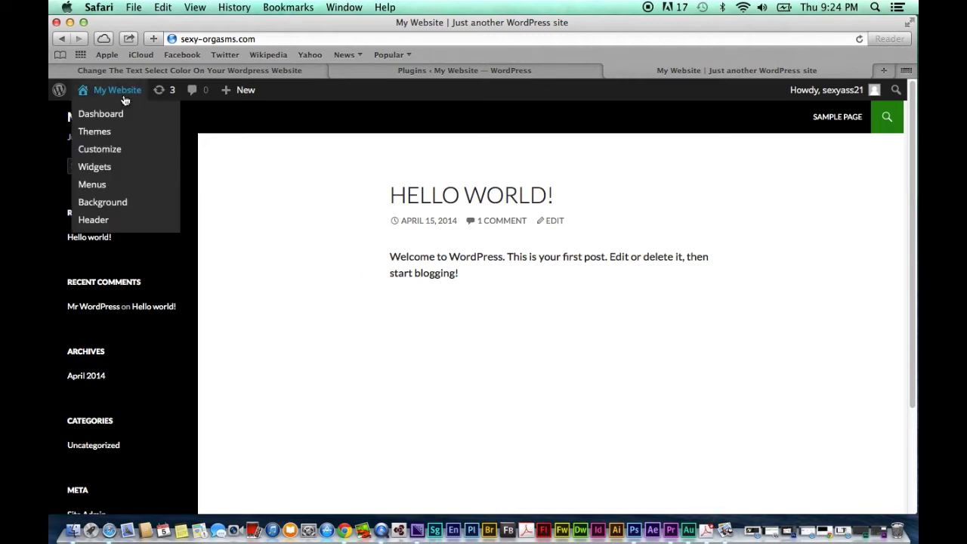
left_click(124, 98)
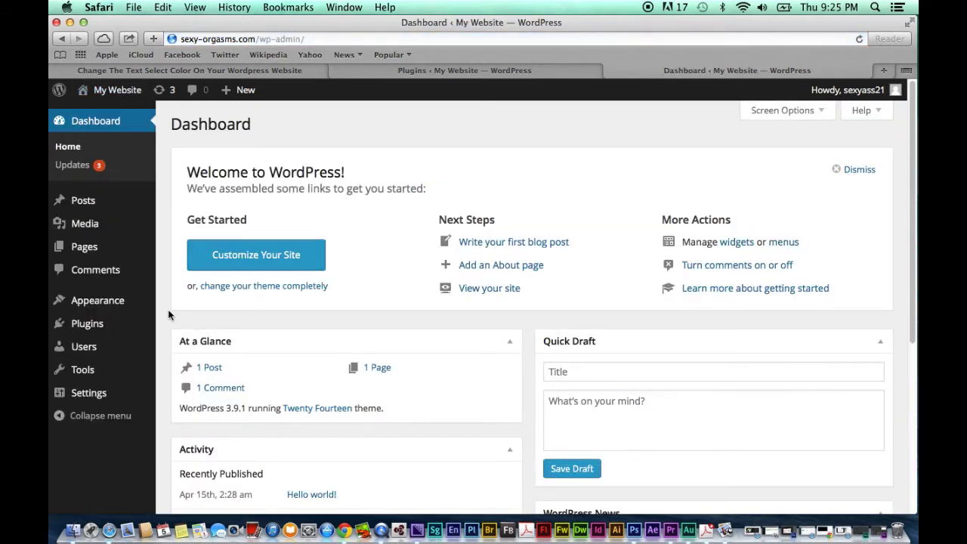
mouse_move(104, 326)
left_click(183, 346)
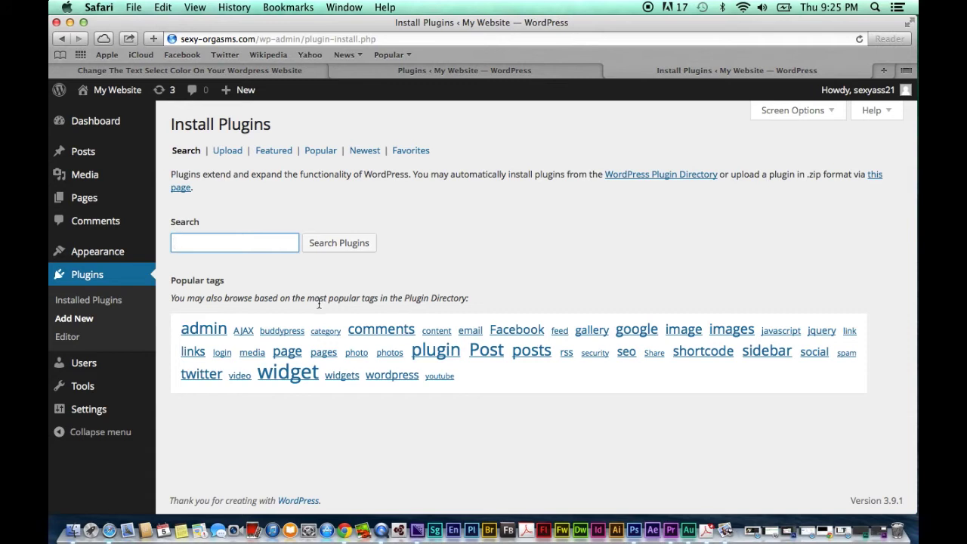
type("custom css")
key("Return")
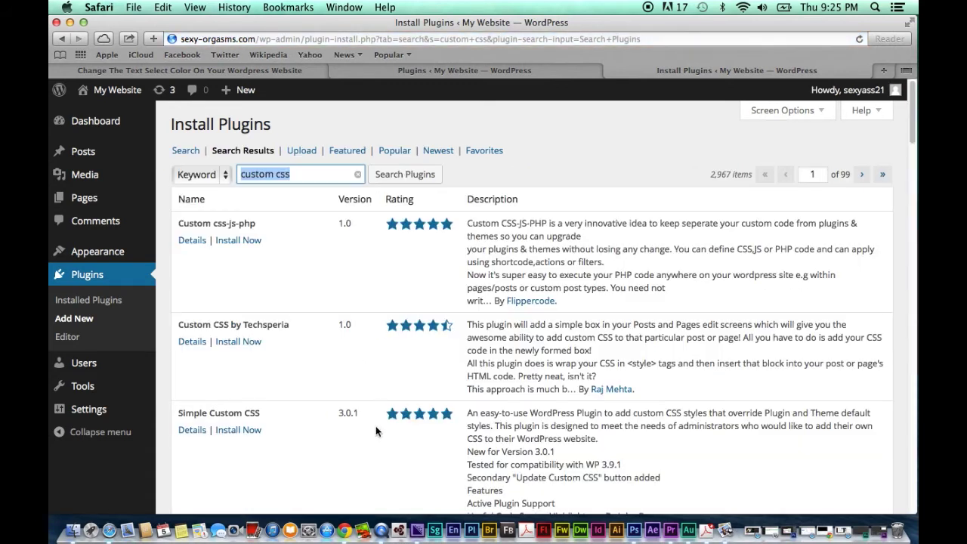
Install and activate the Simple Custom CSS plugin.
left_click(247, 436)
left_click(247, 435)
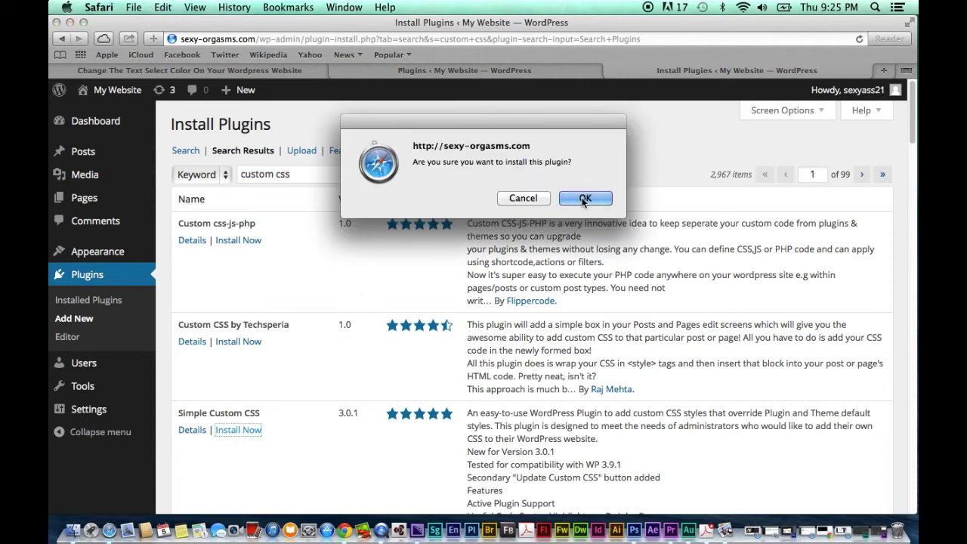
left_click(581, 197)
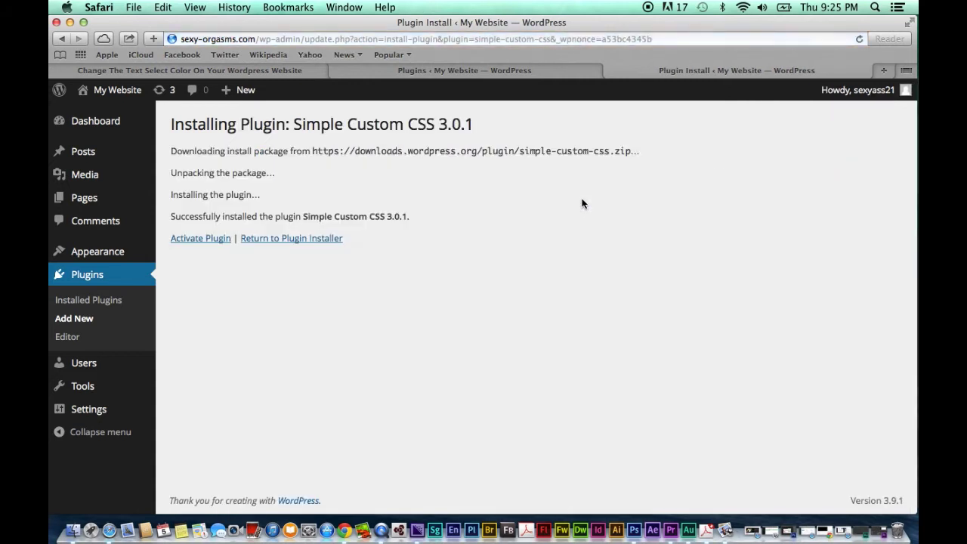
left_click(199, 239)
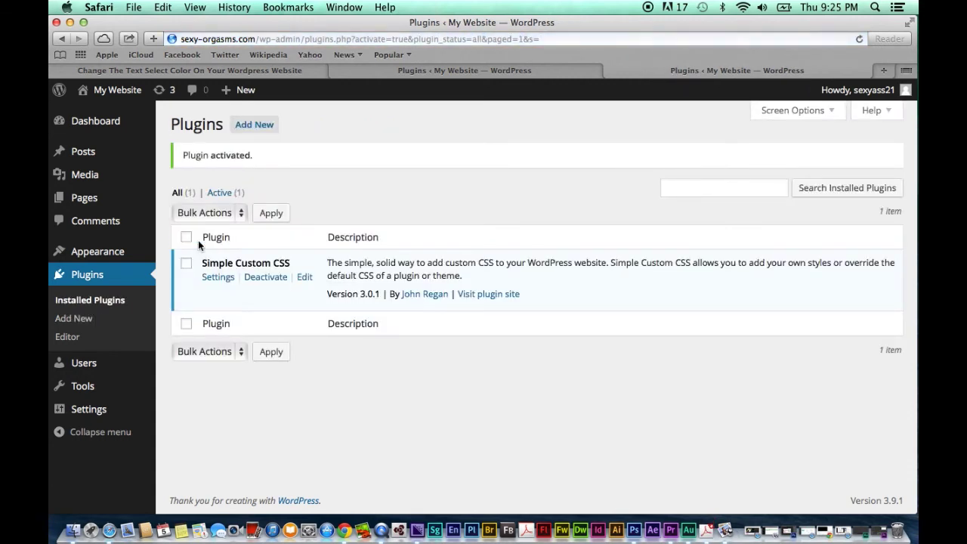
Open the empty Custom CSS editor under Appearance, then bring up the text-select-colour tutorial.
mouse_move(94, 251)
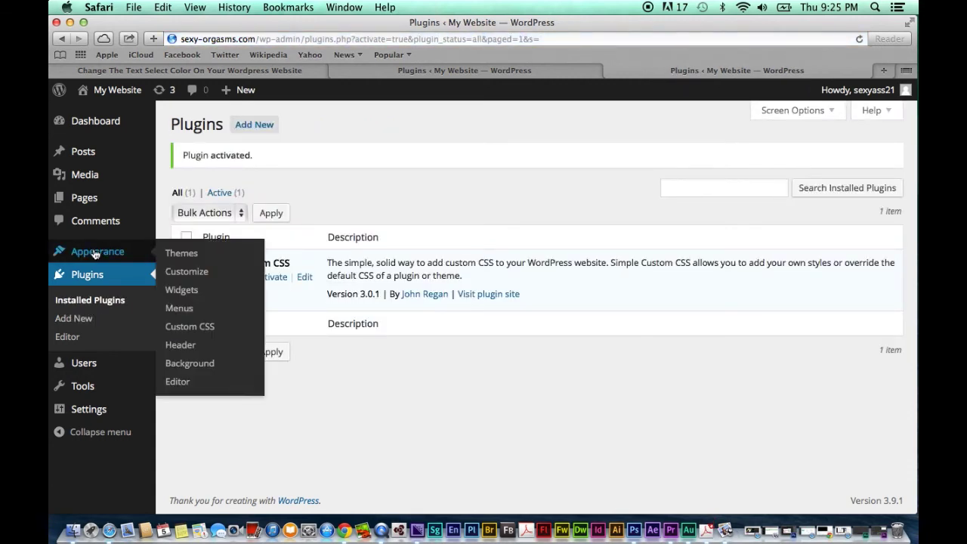
left_click(204, 329)
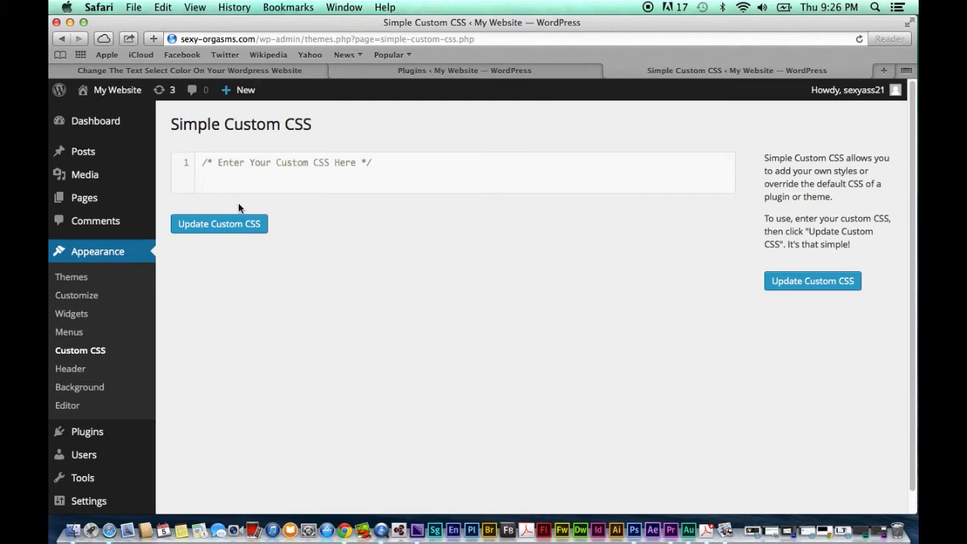
left_click(170, 70)
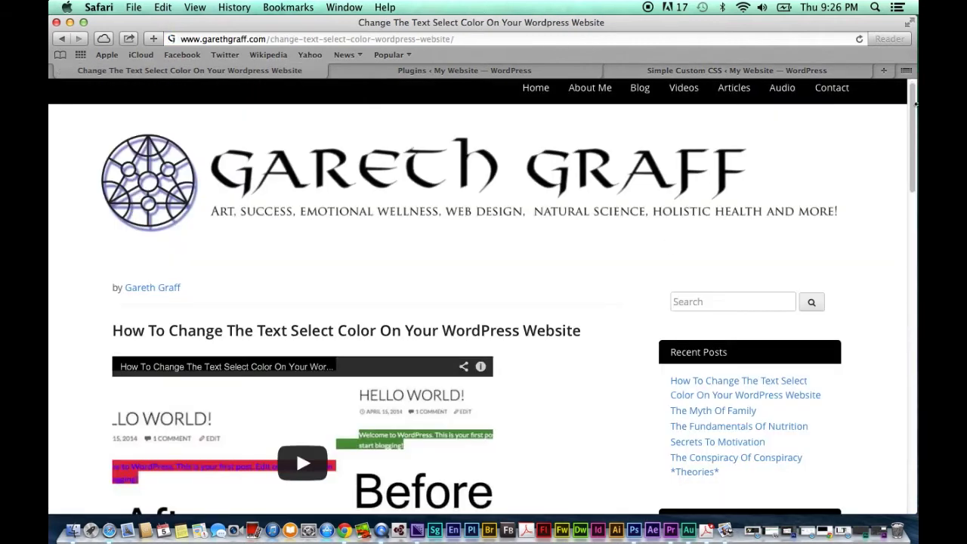
Copy the tutorial's ::selection CSS code block and return to the Custom CSS editor.
left_click_drag(914, 106, 899, 239)
left_click_drag(148, 386, 121, 163)
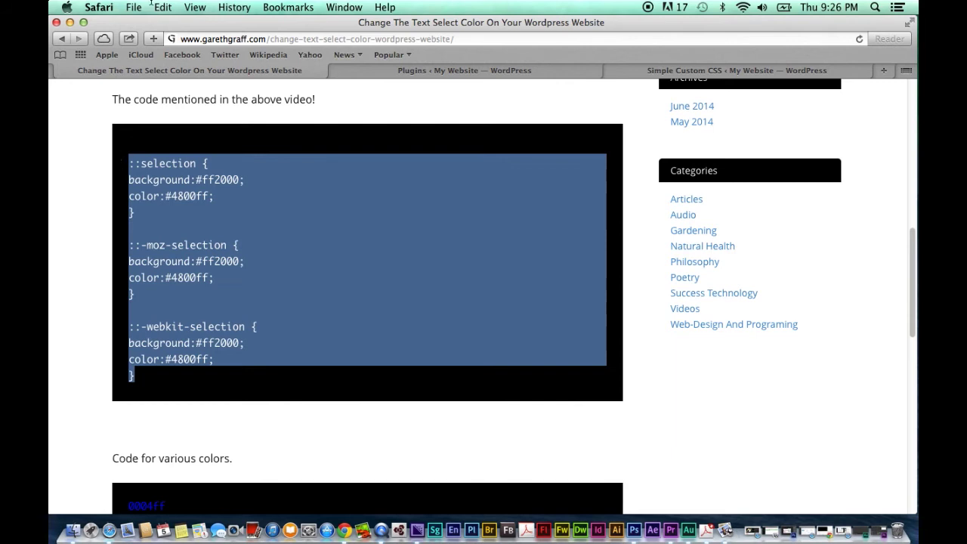
left_click(150, 4)
left_click(180, 68)
left_click(640, 70)
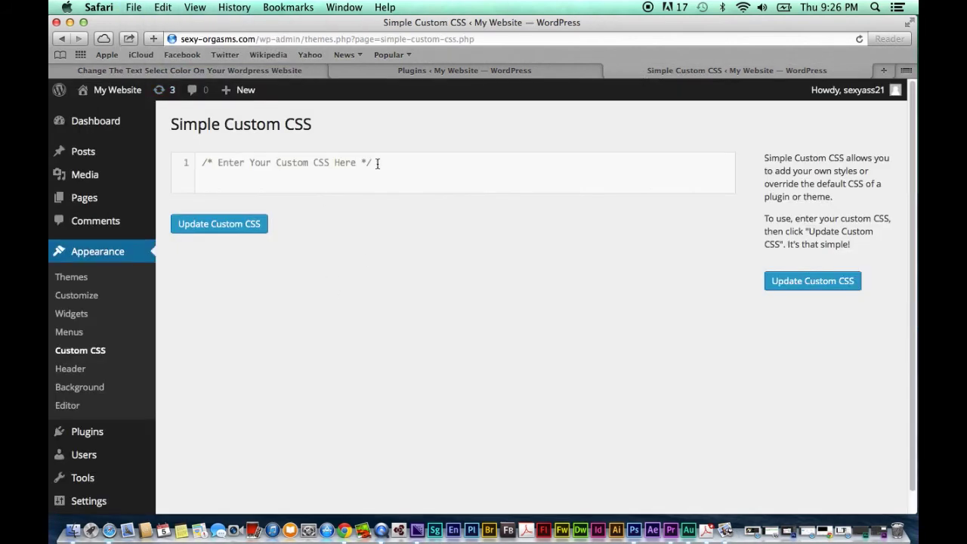
Paste the ::selection rules (background #ff2000, color #4800ff) over the placeholder, save, and visit the site.
left_click_drag(377, 163, 201, 162)
left_click(165, 7)
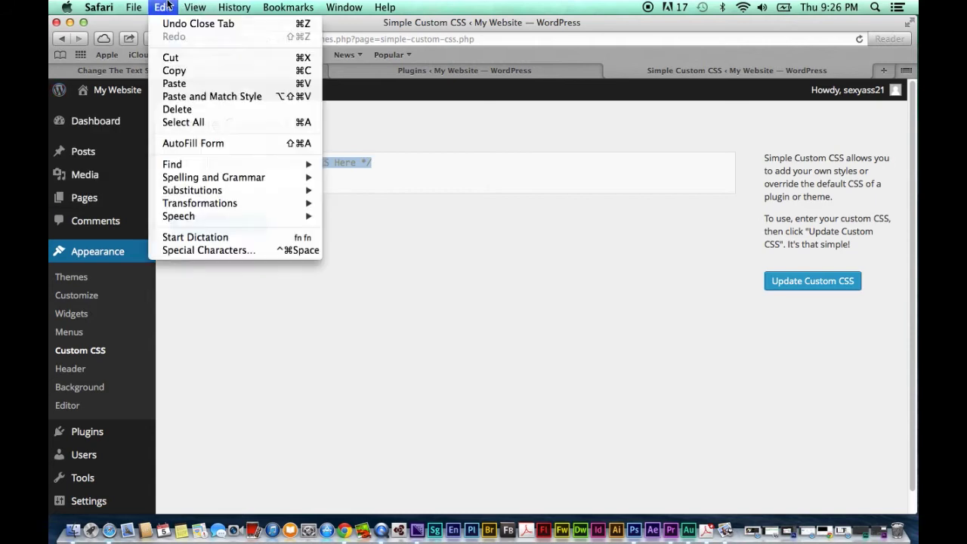
left_click(173, 84)
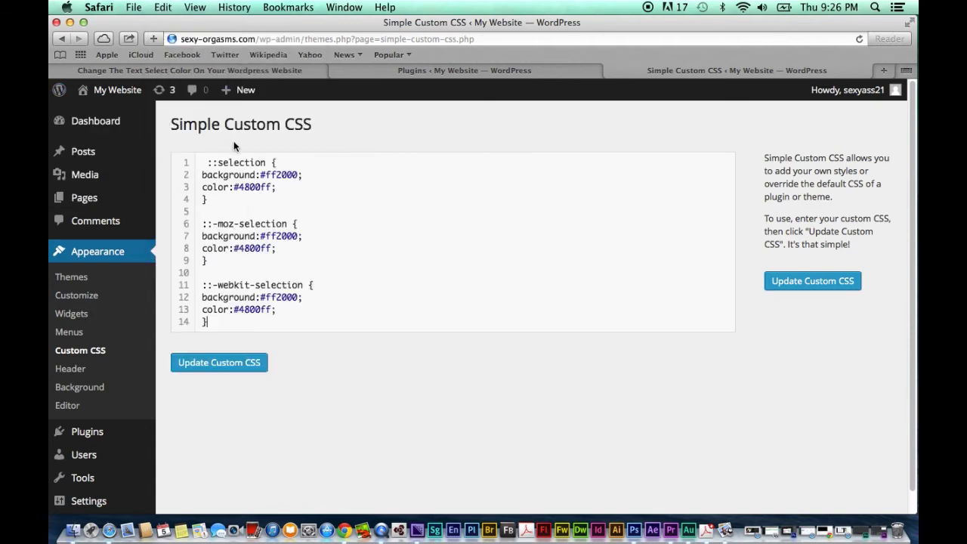
left_click(226, 364)
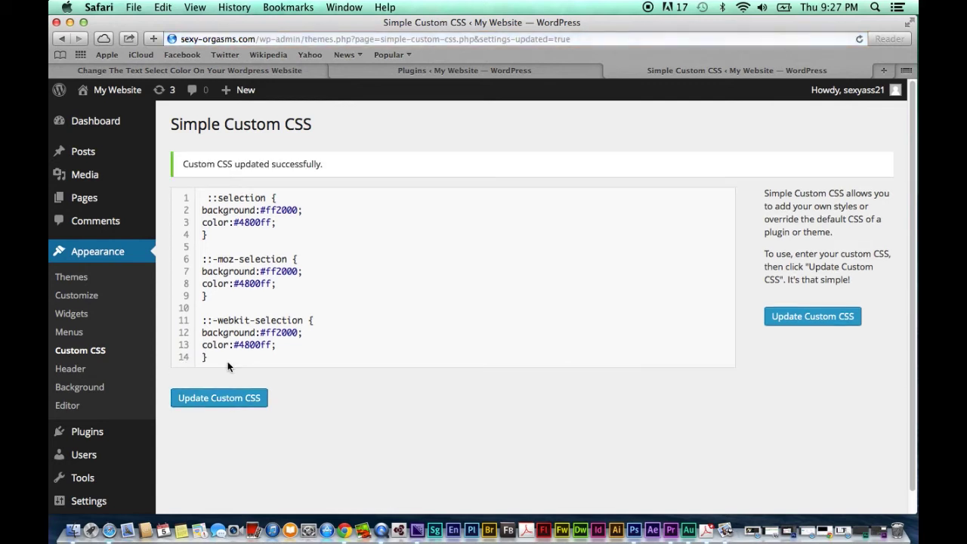
mouse_move(117, 89)
left_click(85, 119)
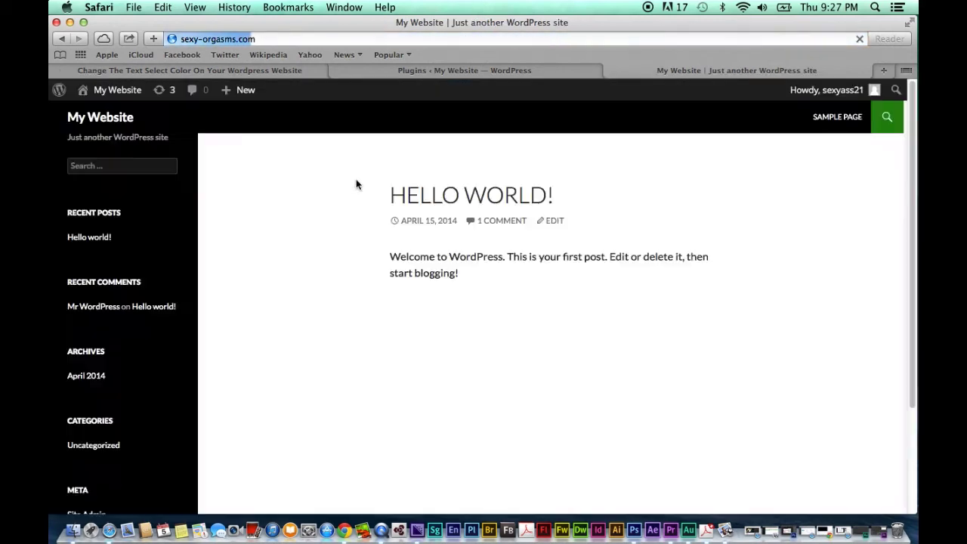
Select the post text several times to check the red highlight with blue text.
left_click_drag(457, 280, 373, 158)
left_click(401, 305)
left_click_drag(401, 305, 365, 194)
left_click(511, 285)
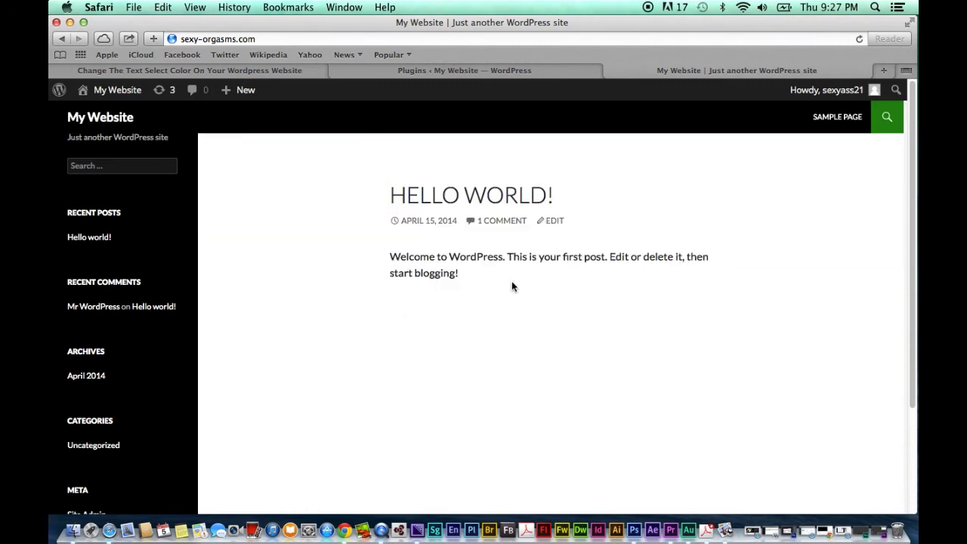
left_click_drag(512, 285, 406, 177)
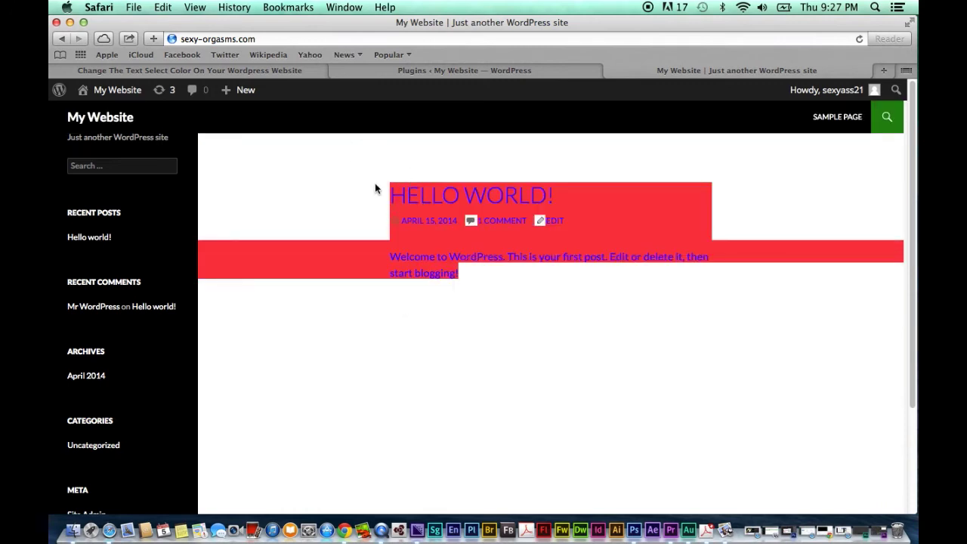
left_click(376, 184)
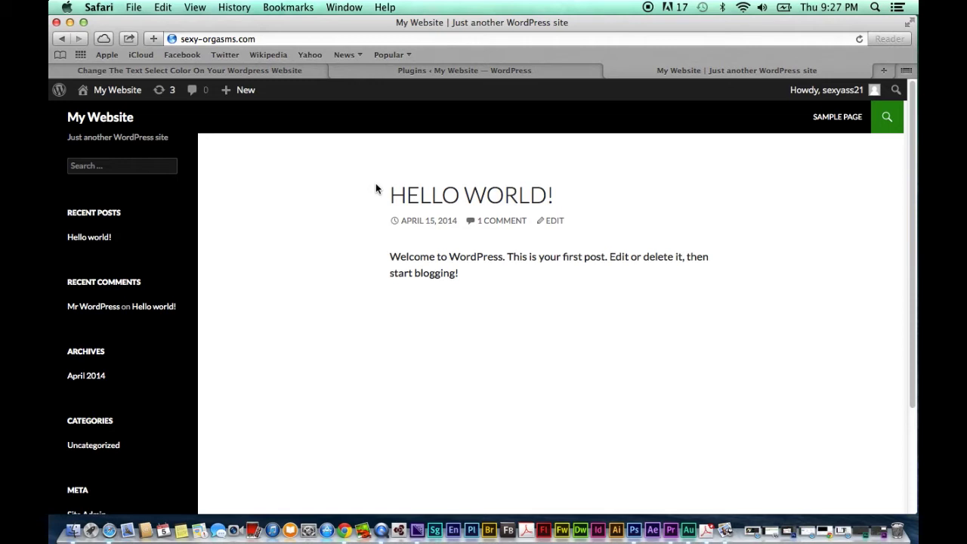
left_click_drag(377, 189, 463, 278)
left_click(463, 278)
left_click(259, 69)
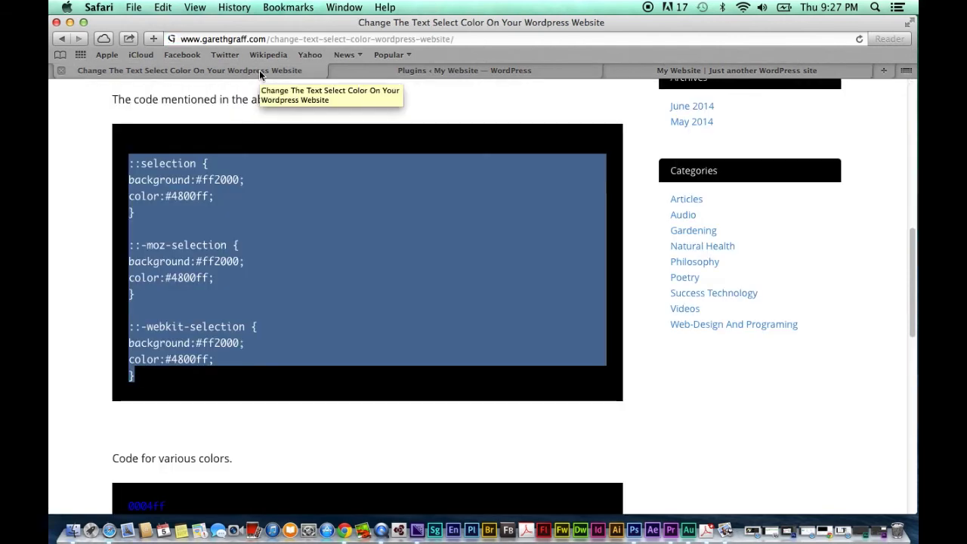
Scroll to the tutorial's colour list and copy the yellow code fcef00.
left_click(769, 379)
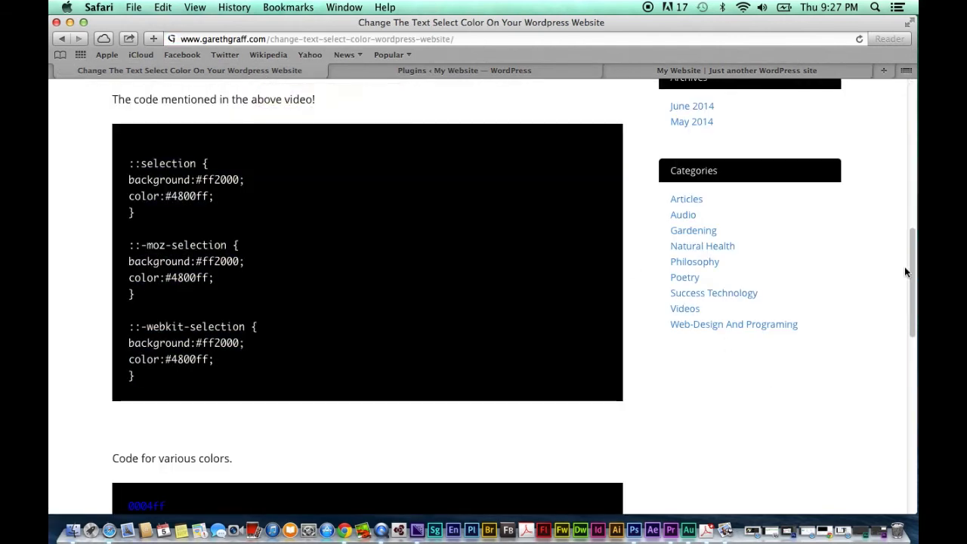
left_click_drag(906, 268, 904, 349)
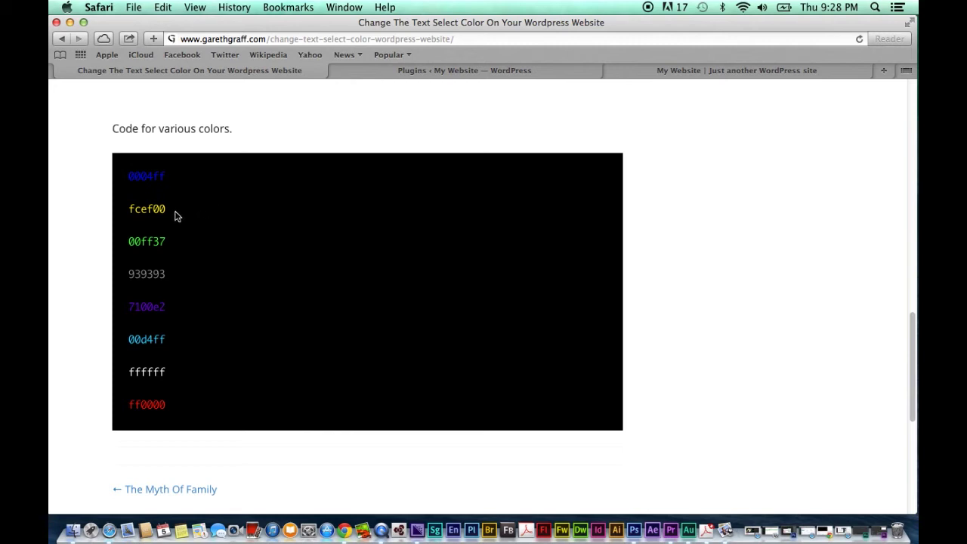
left_click_drag(164, 209, 113, 209)
left_click(162, 6)
left_click(174, 70)
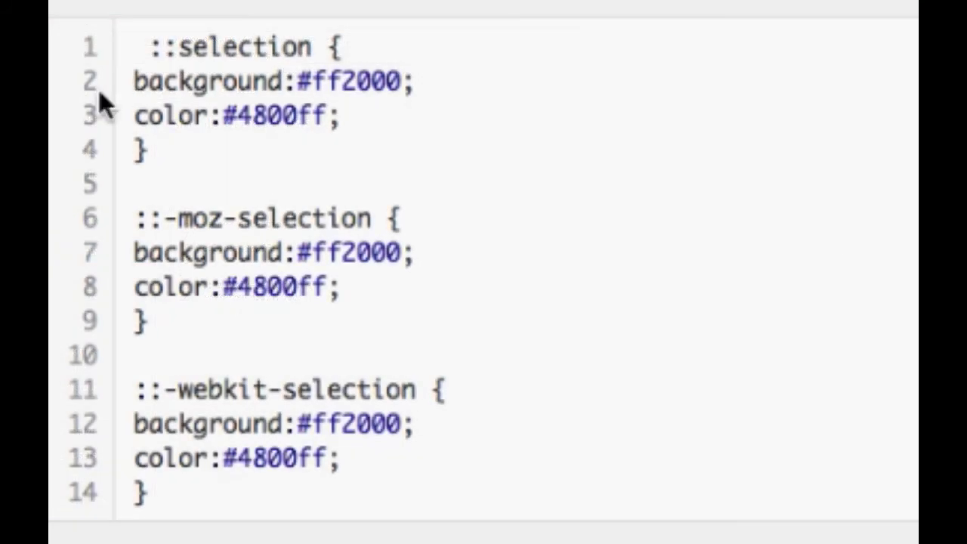
Replace the ff2000 selection background with fcef00 and save the custom CSS.
left_click(302, 83)
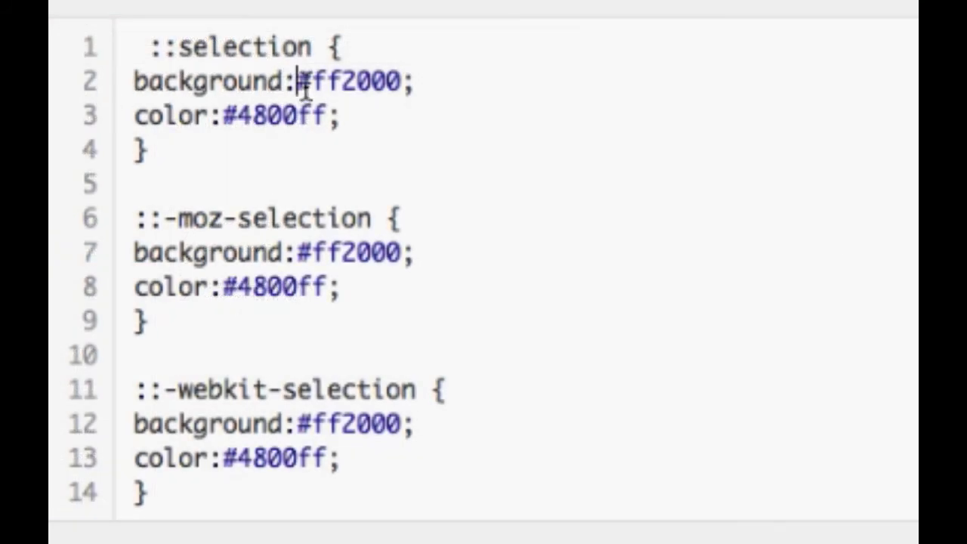
left_click(406, 82)
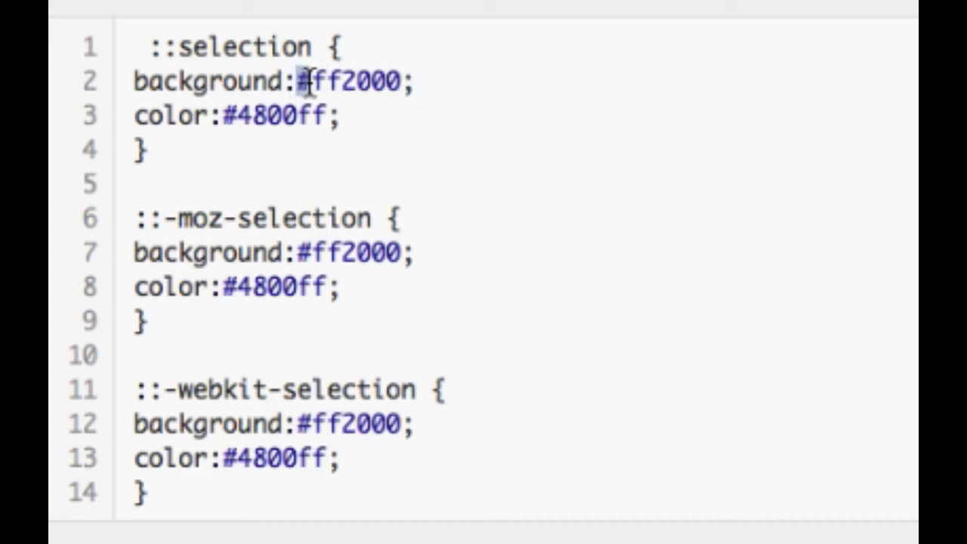
left_click_drag(300, 82, 317, 81)
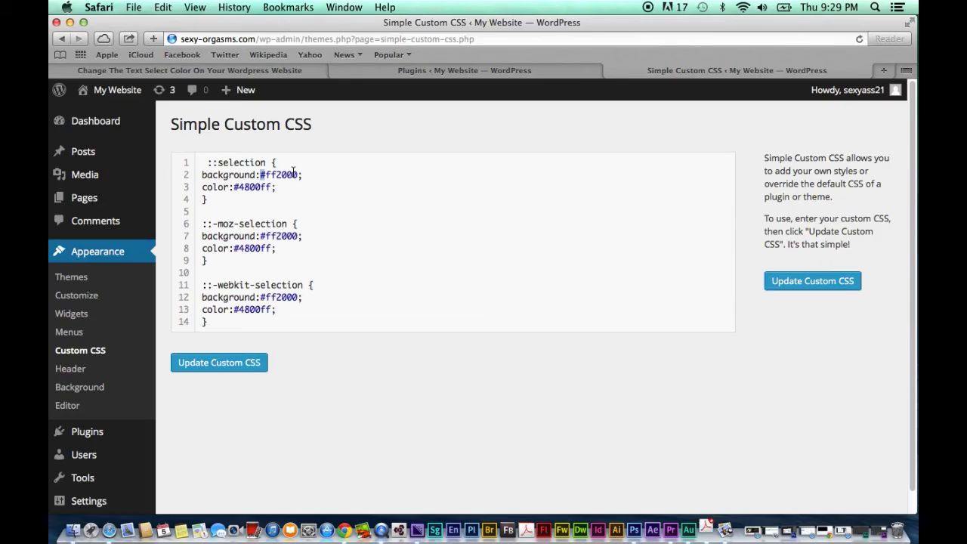
left_click(418, 72)
left_click_drag(299, 175, 265, 175)
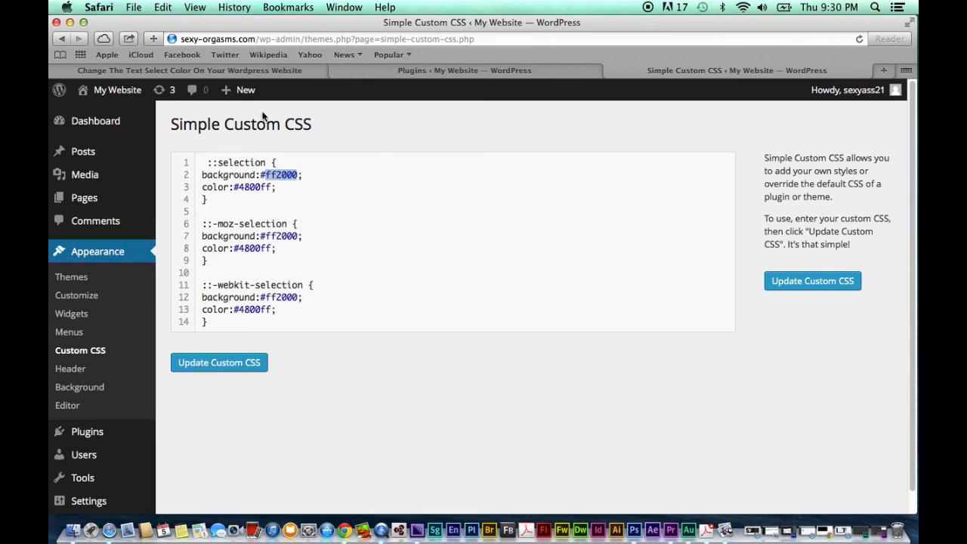
left_click(169, 6)
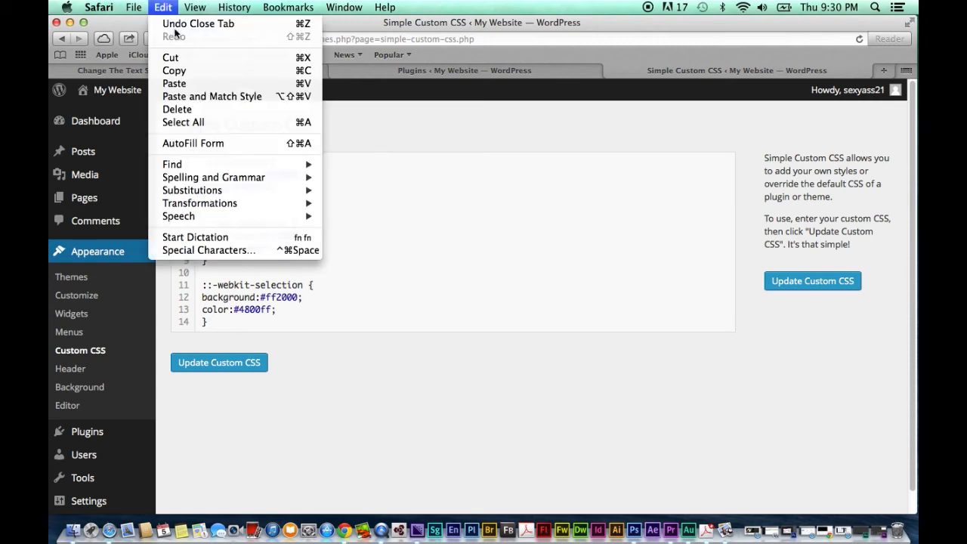
left_click(188, 83)
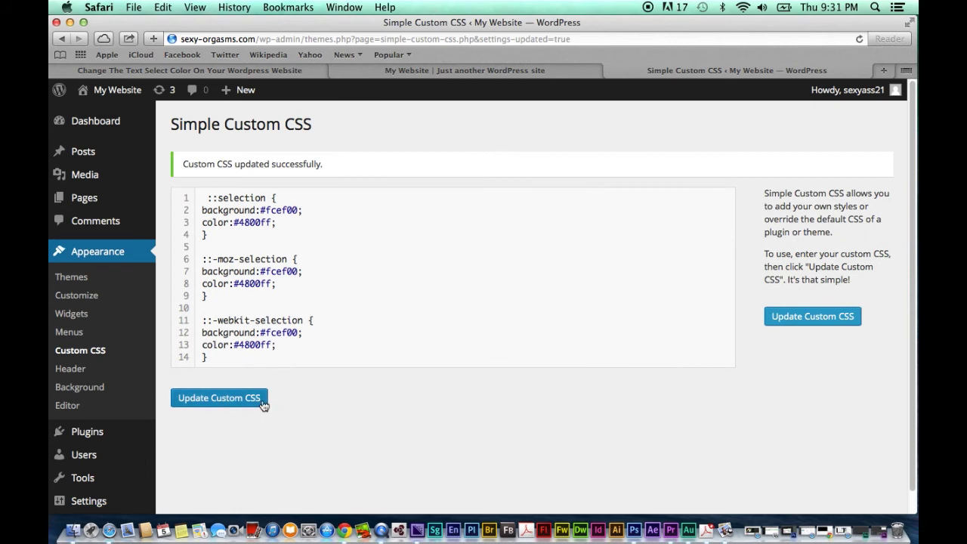
left_click(262, 404)
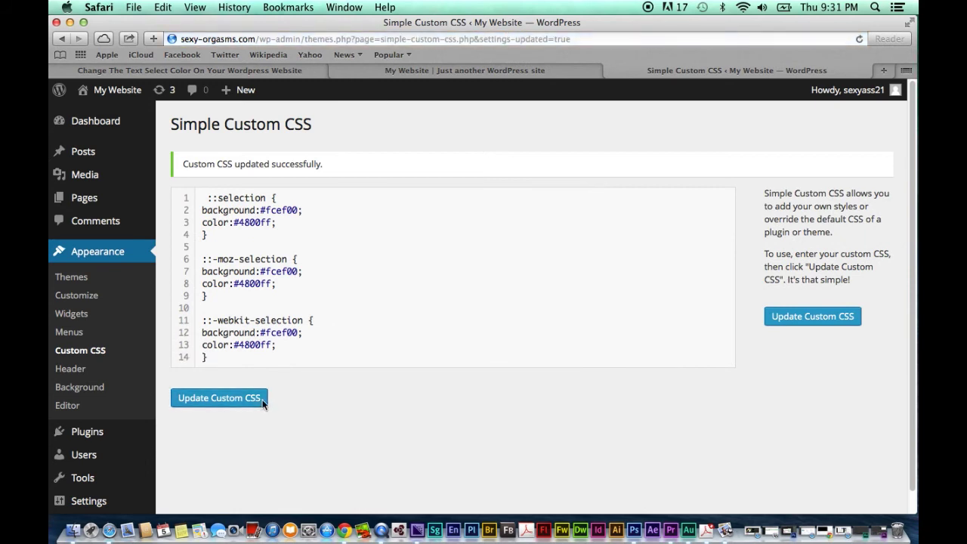
On the Hello World front page, select the title and post text to check the yellow highlight.
left_click(506, 69)
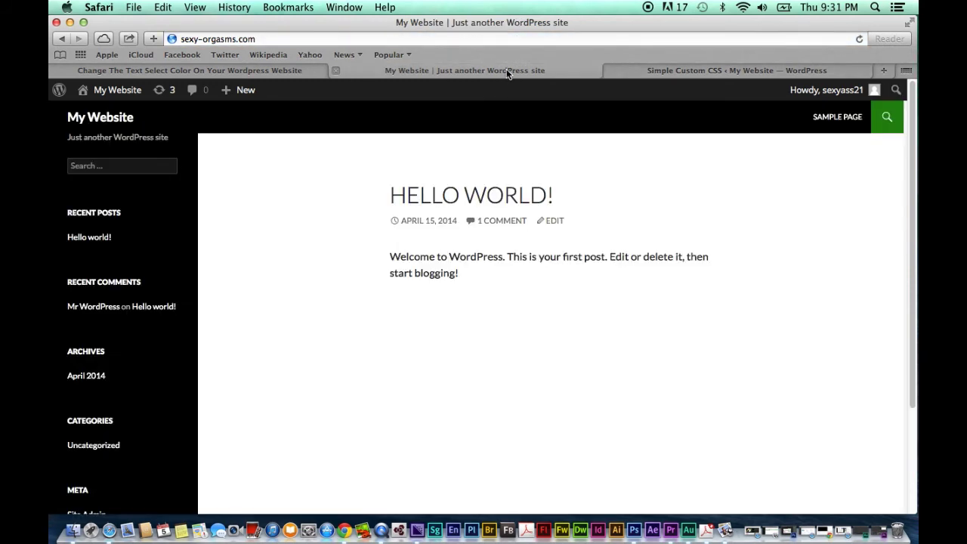
left_click_drag(506, 284, 393, 167)
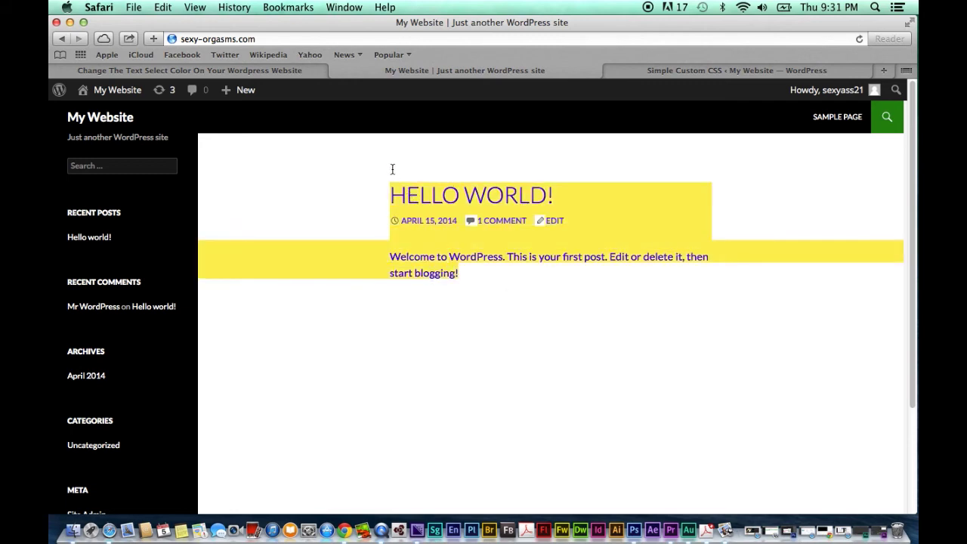
left_click(487, 329)
left_click_drag(487, 329, 426, 306)
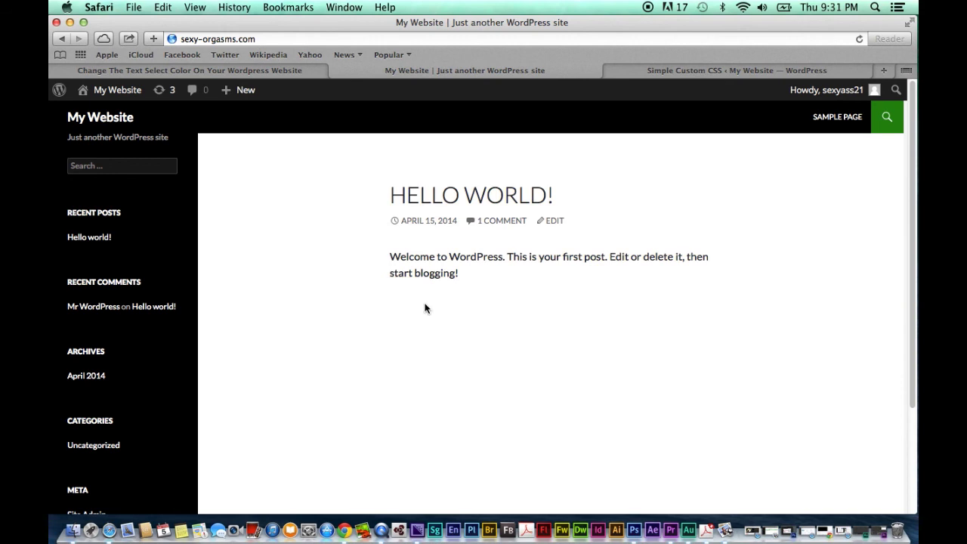
left_click_drag(361, 190, 463, 306)
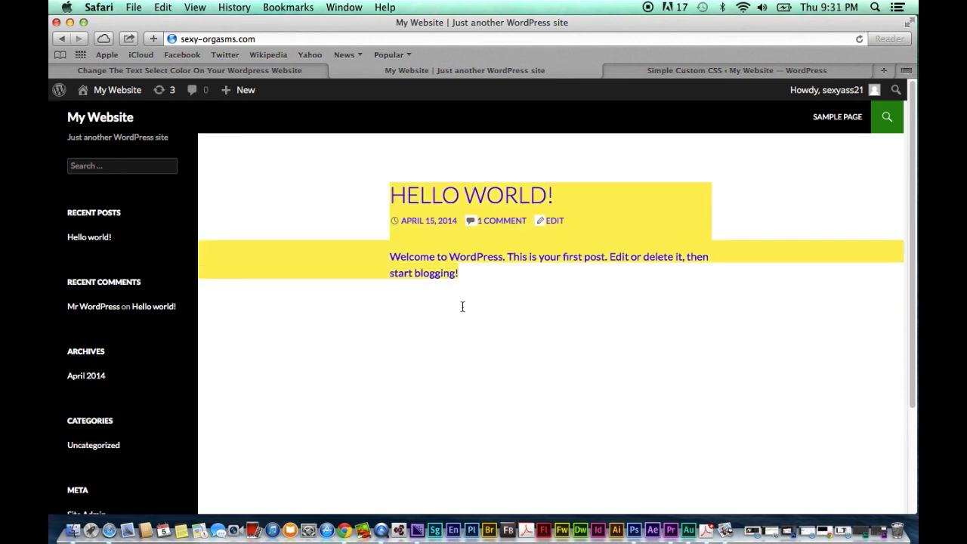
Copy the light blue code 00d4ff from the tutorial's colour list and return to the CSS editor.
left_click(271, 69)
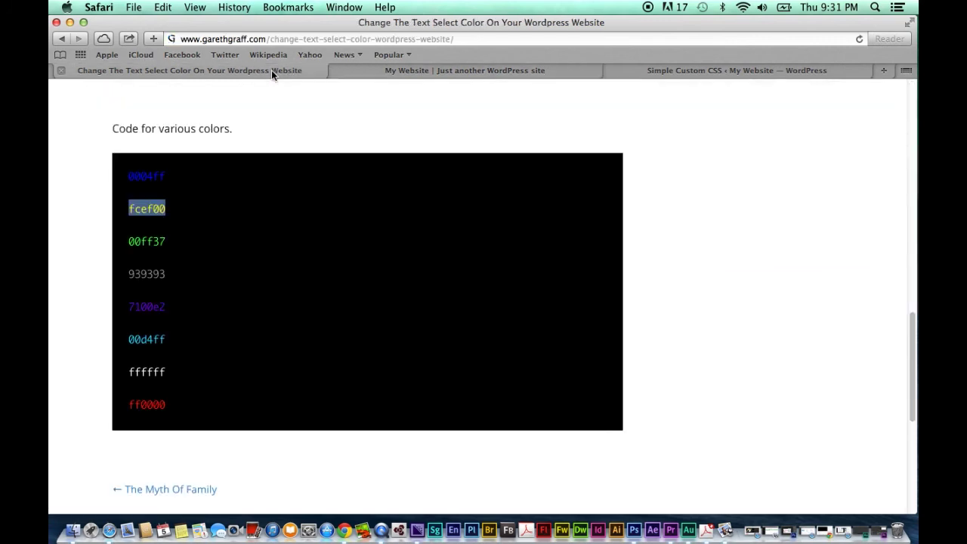
left_click(225, 227)
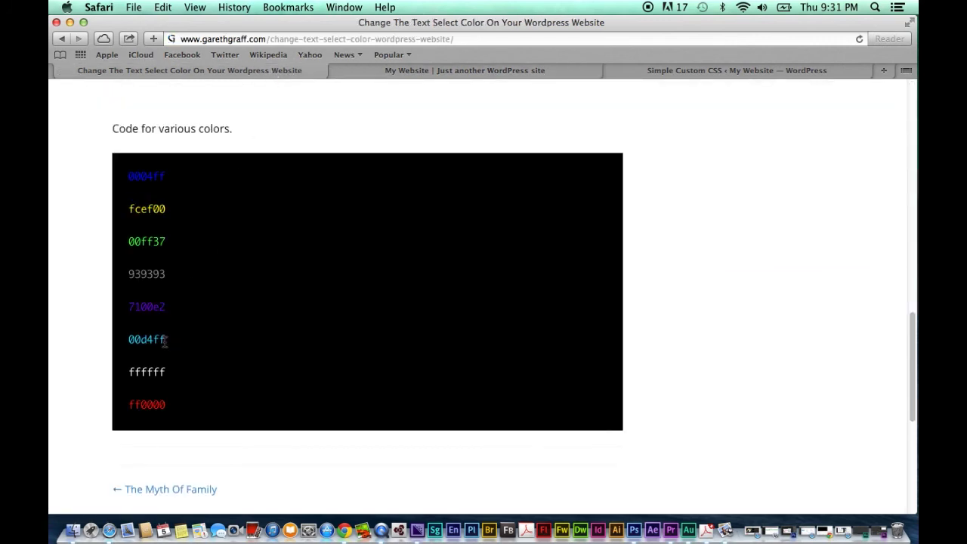
left_click_drag(165, 342, 125, 340)
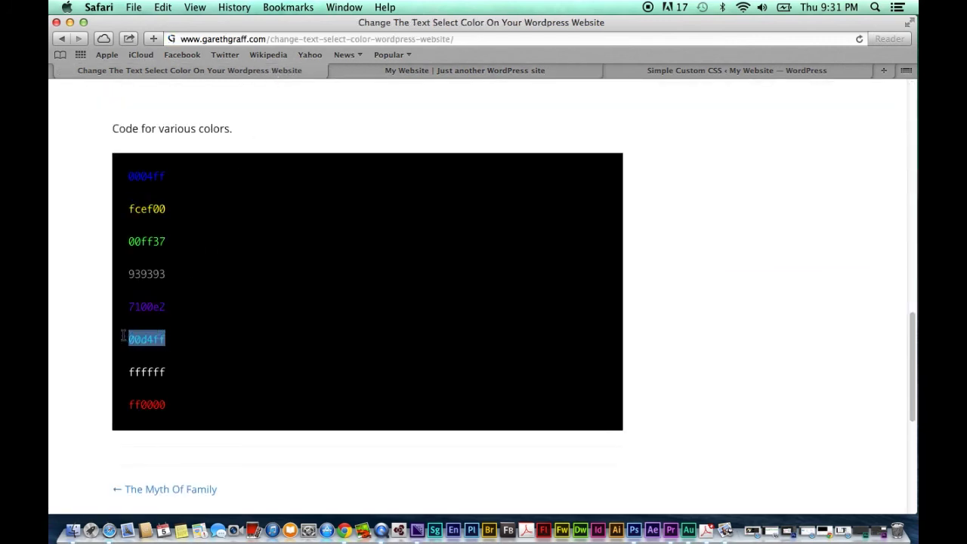
left_click(163, 7)
left_click(179, 70)
left_click(663, 70)
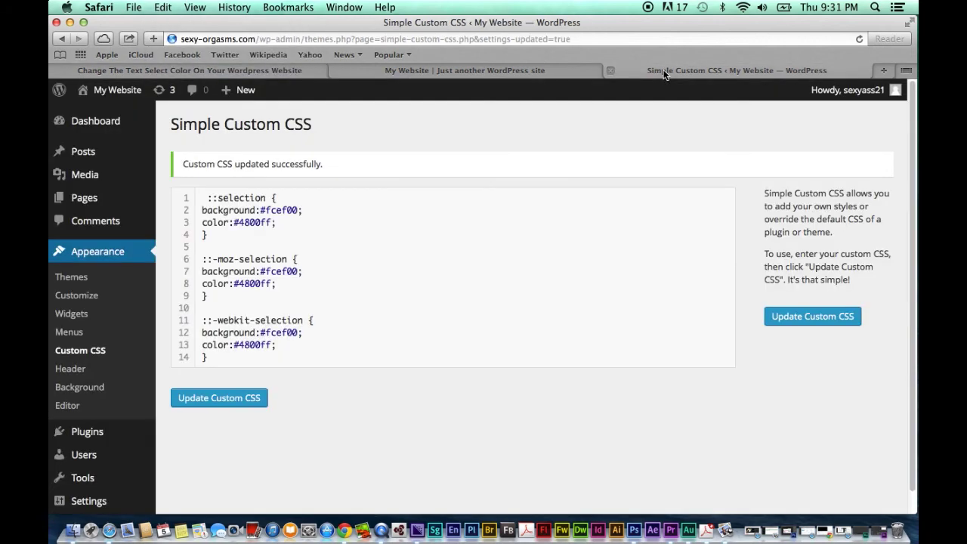
Replace the line 3 text colour 4800ff with 00d4ff.
left_click(227, 224)
left_click_drag(273, 222, 239, 224)
left_click(239, 222)
left_click_drag(234, 222, 271, 223)
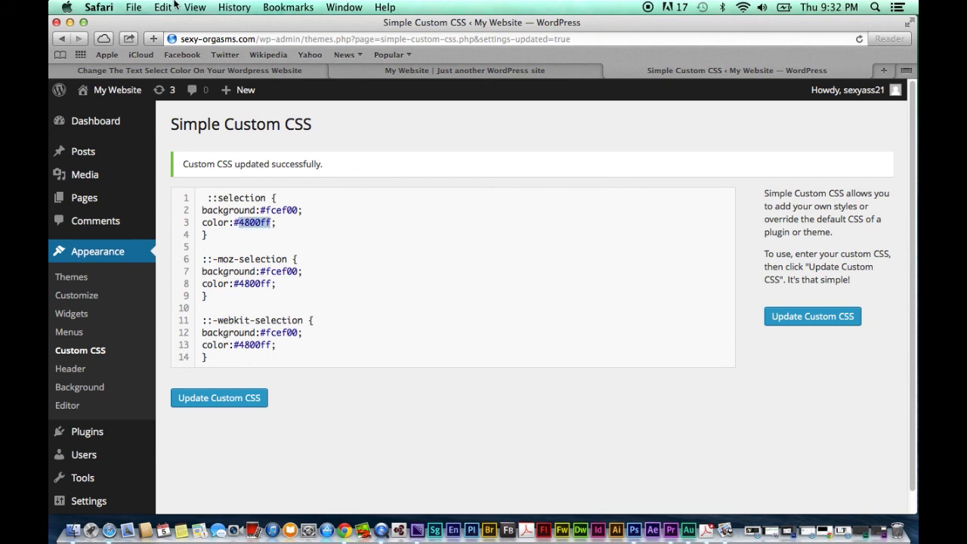
left_click(163, 7)
left_click(173, 71)
Paste 00d4ff over the line 8 and line 13 colours and save the custom CSS.
left_click_drag(234, 283, 270, 283)
left_click(163, 7)
left_click(185, 96)
left_click_drag(234, 344, 270, 345)
left_click(163, 7)
left_click(185, 96)
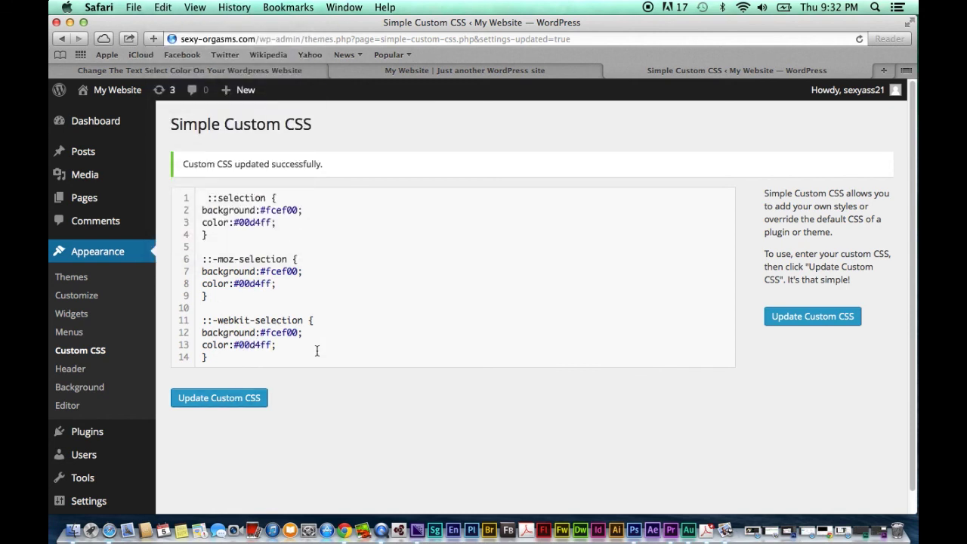
left_click(252, 403)
On the Hello World page, select post text to check the yellow highlight with #00d4ff lettering, then deselect.
left_click(480, 73)
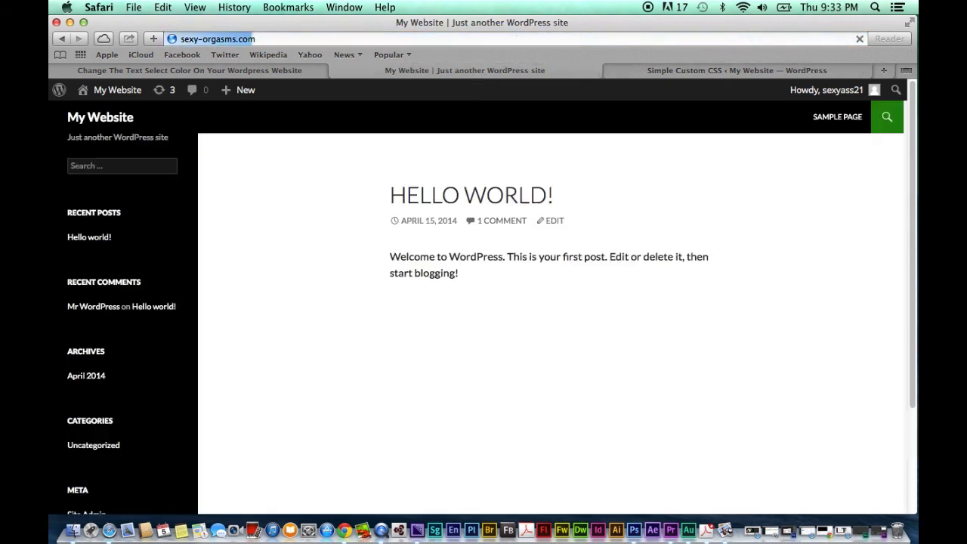
left_click_drag(549, 309, 444, 169)
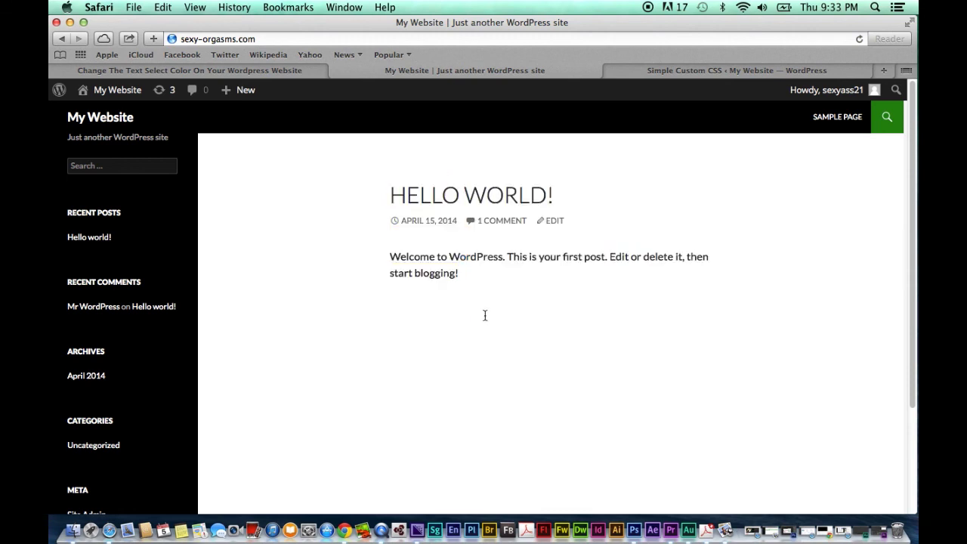
left_click_drag(484, 316, 380, 194)
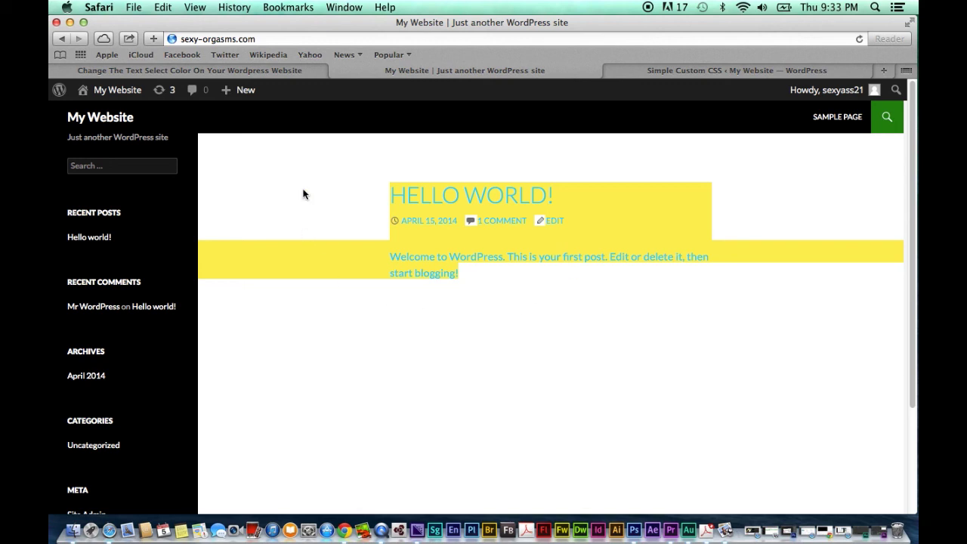
left_click(355, 171)
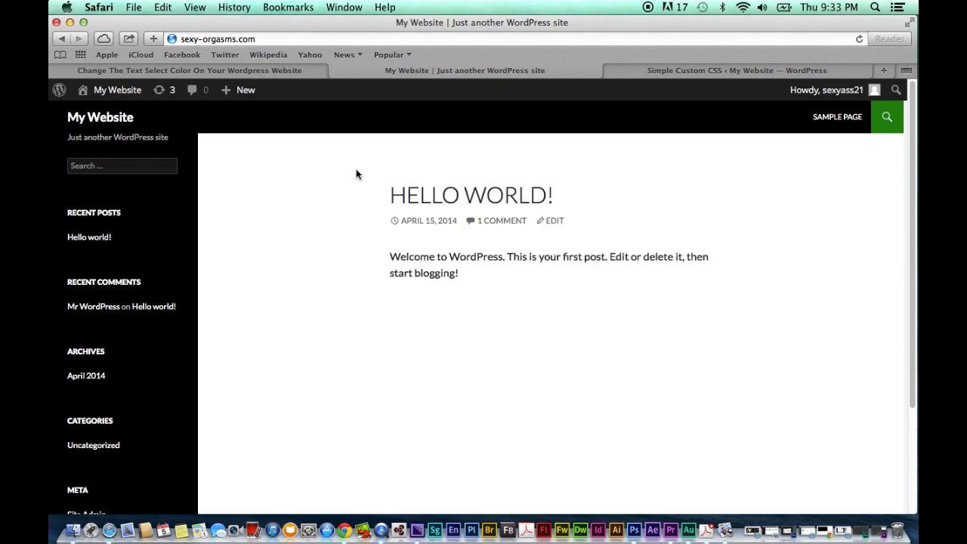